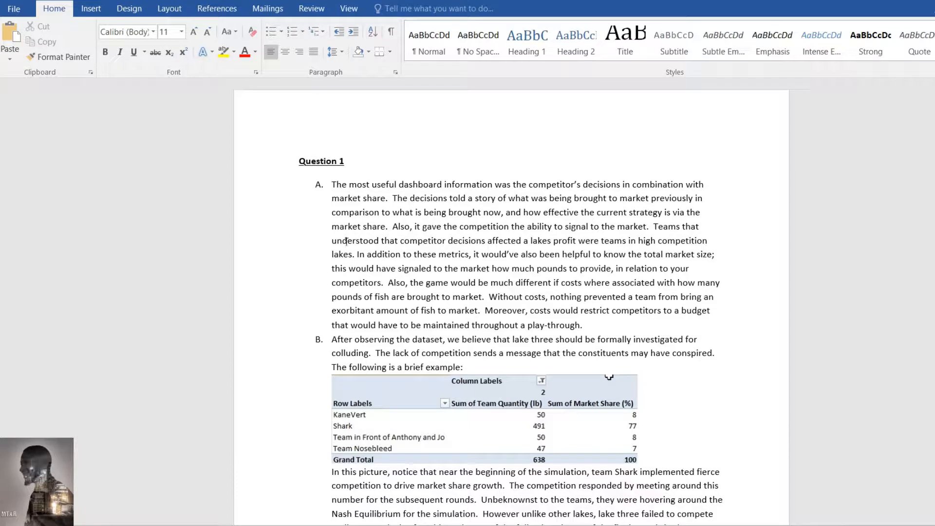
Open Find and Replace from the start of paragraph A and clear both the search text and the replacement text
left_click(332, 185)
double_click(55, 12)
left_click(55, 11)
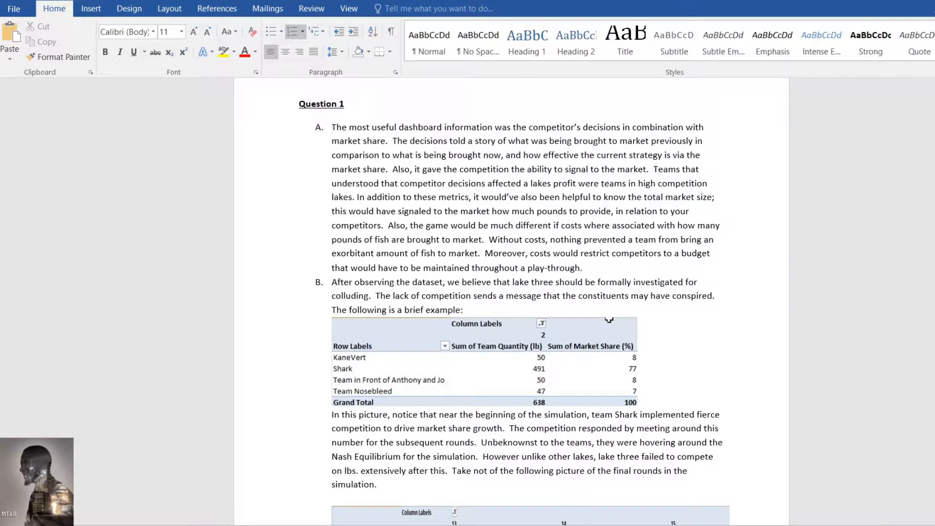
key("ctrl+h")
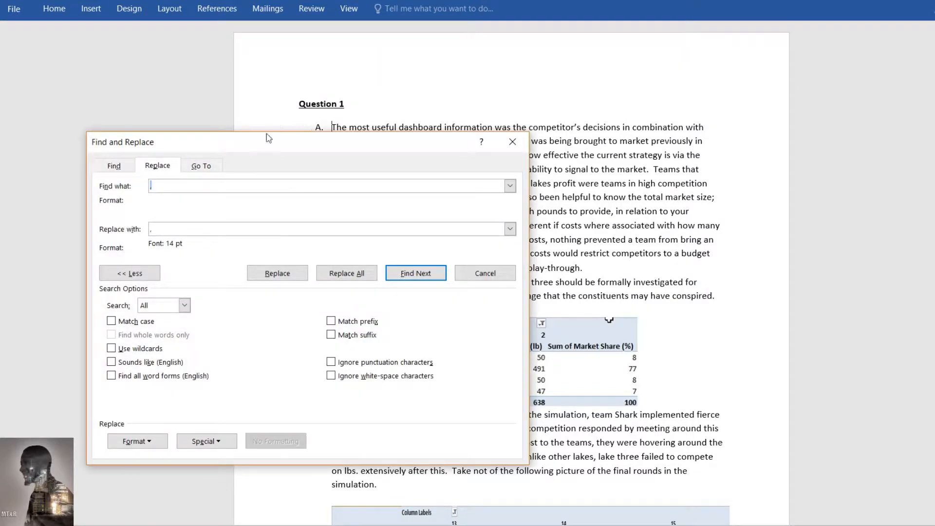
left_click_drag(268, 141, 306, 138)
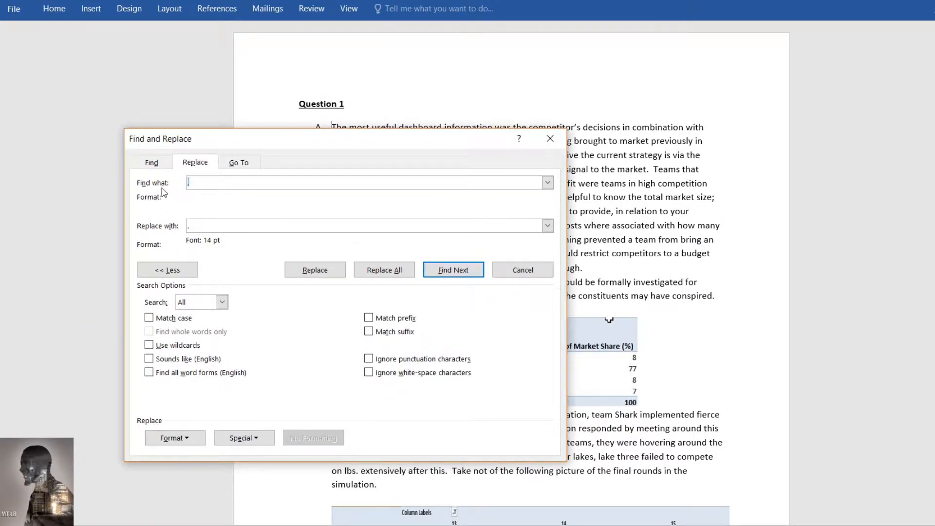
key("BackSpace")
left_click(202, 226)
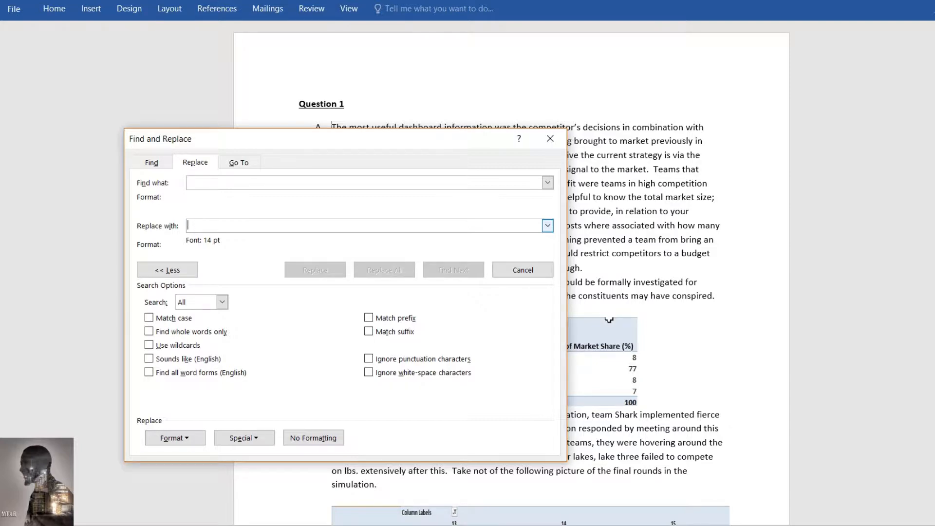
left_click_drag(239, 138, 326, 142)
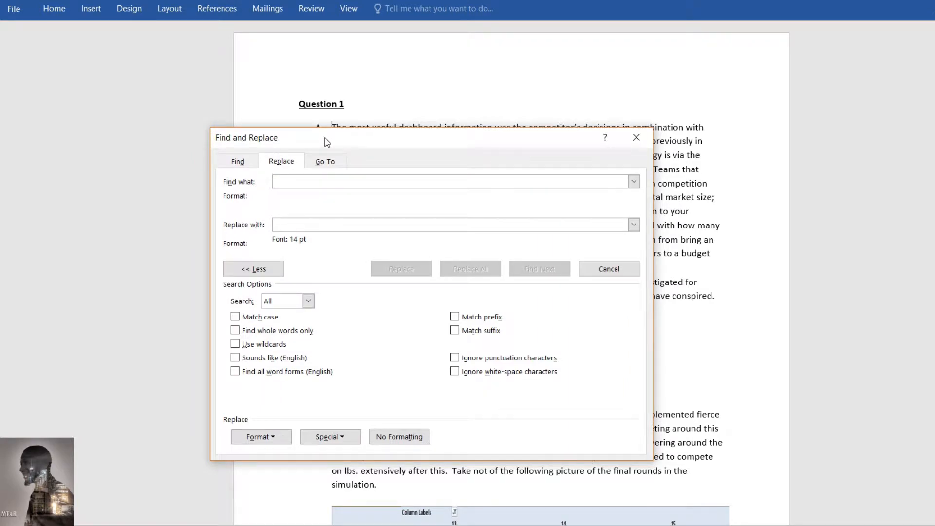
left_click_drag(328, 142, 296, 149)
Search for "." and step through its first few occurrences in paragraph A
left_click(265, 186)
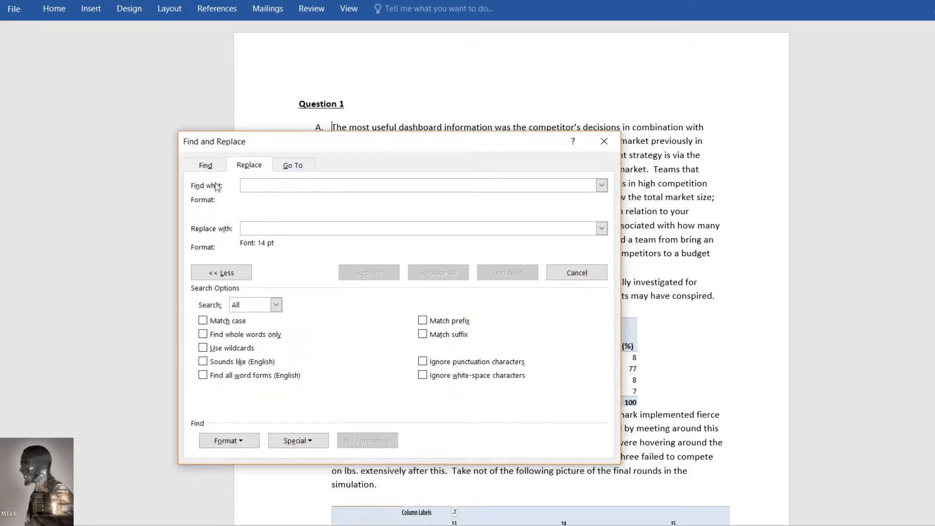
left_click(210, 167)
left_click(237, 168)
type(".")
left_click(495, 275)
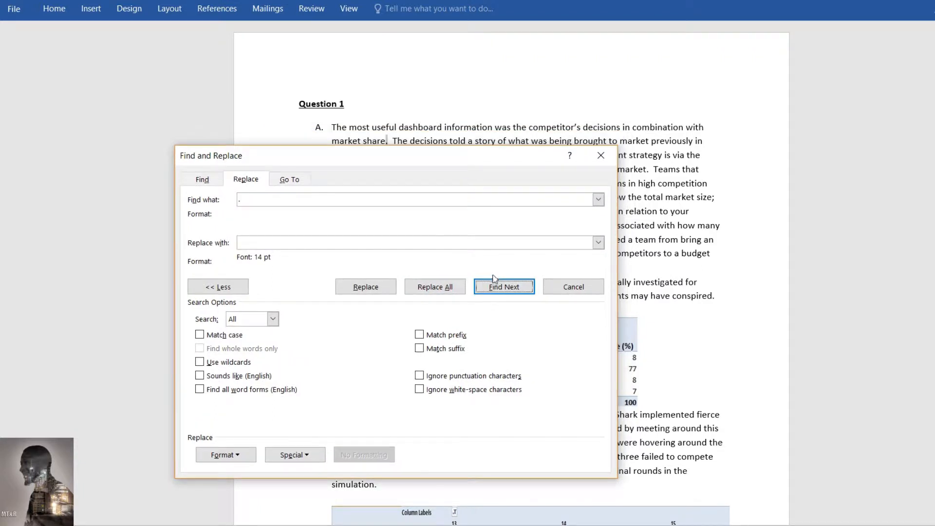
left_click(495, 282)
left_click(493, 315)
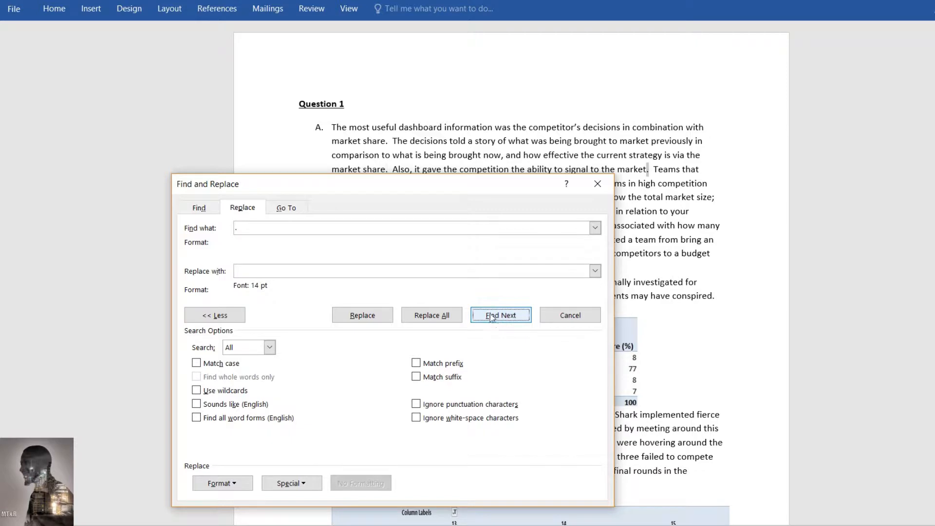
Enter "." as the replacement text and close Find and Replace without replacing anything
left_click_drag(445, 187, 488, 137)
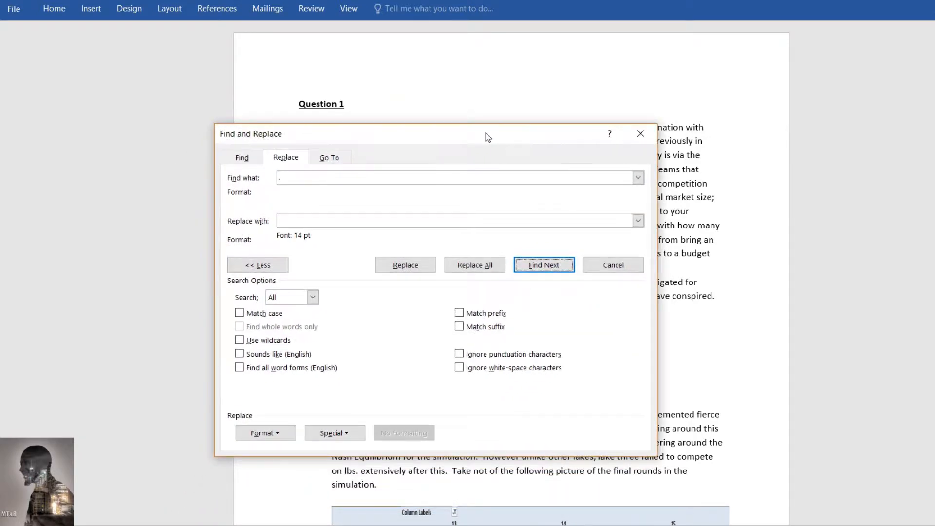
left_click(302, 221)
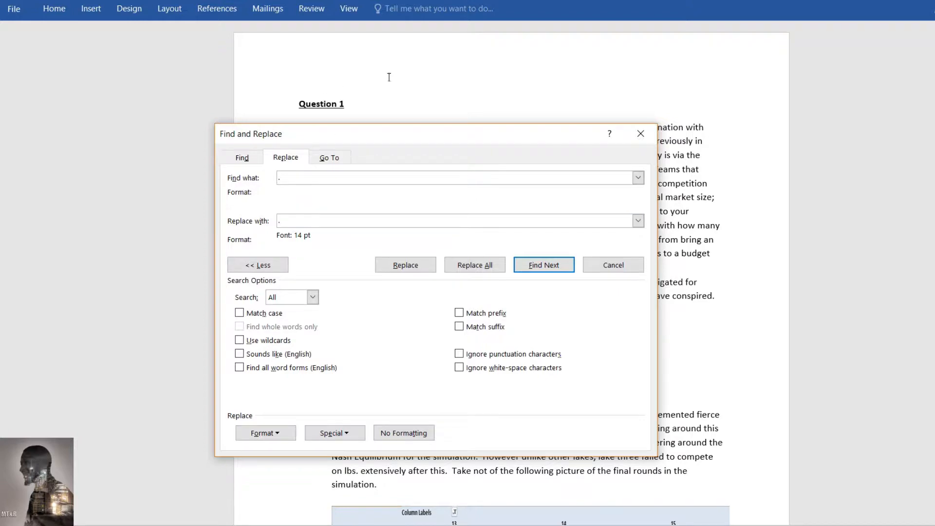
left_click(640, 134)
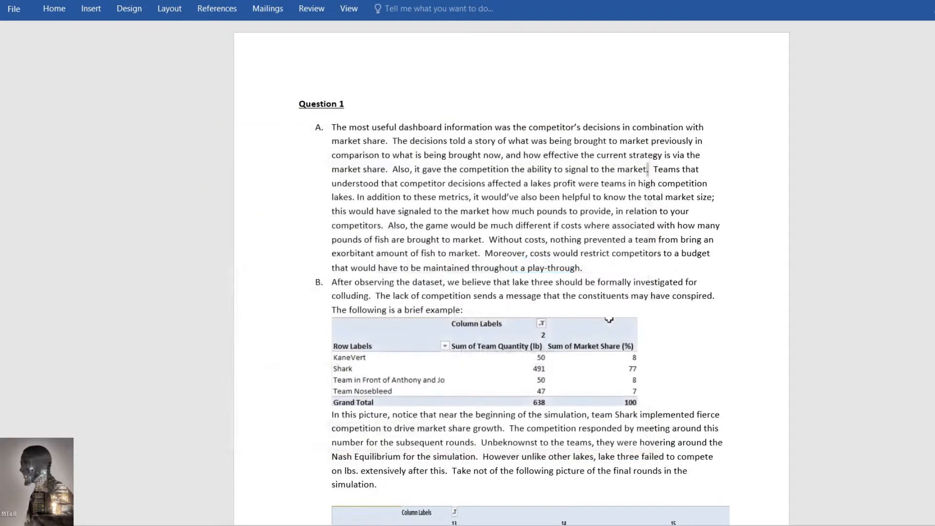
Show the full ribbon again and check the font size of the opening lines of paragraph A
double_click(43, 11)
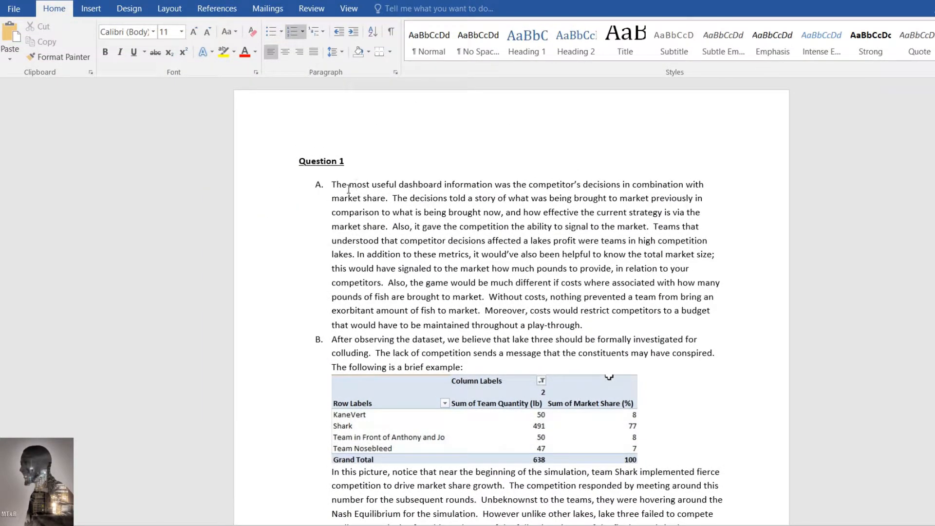
left_click_drag(349, 189, 486, 241)
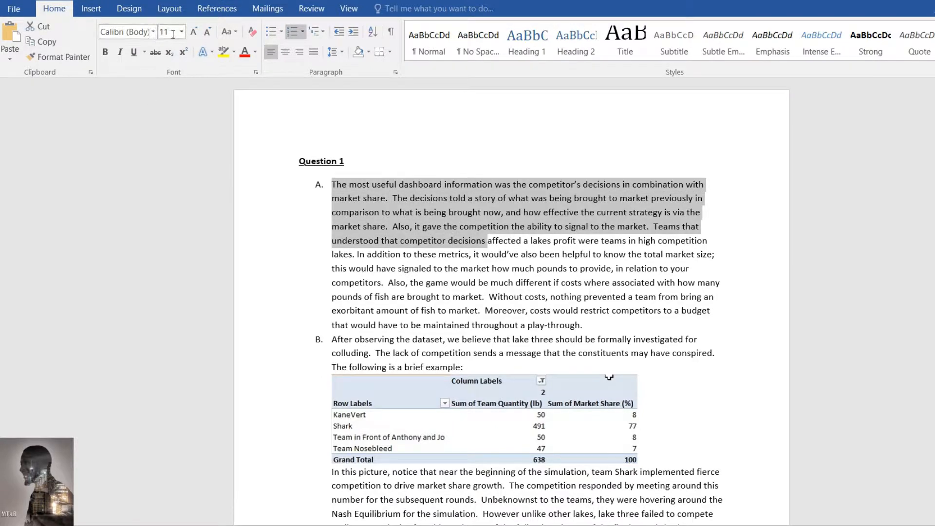
left_click(410, 191)
Reopen Find and Replace and enter "." as both the search text and the replacement text
key("ctrl+h")
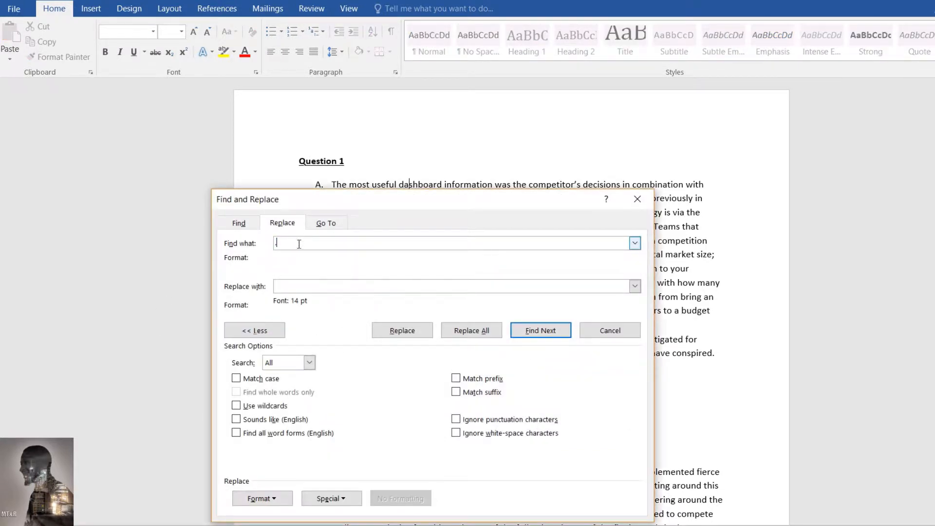
type(".")
left_click(290, 286)
type(".")
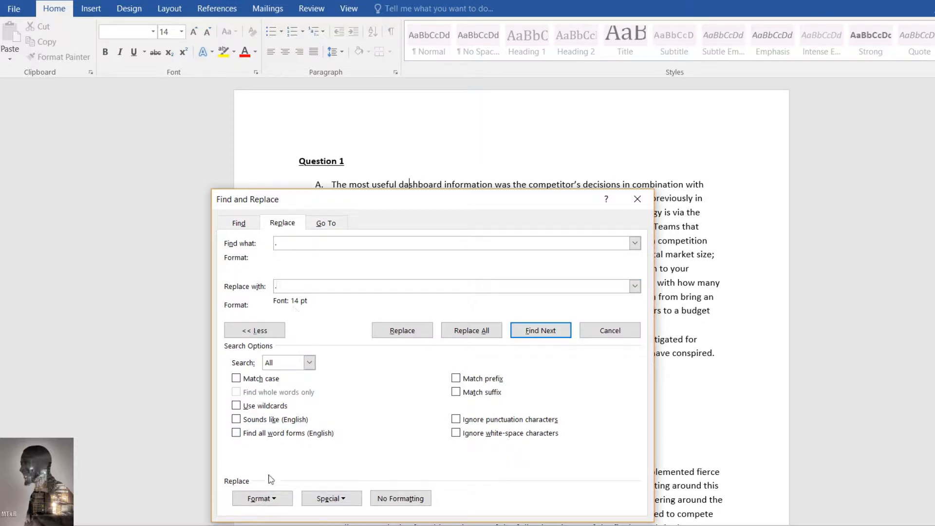
Set the font size of the replacement text to 14 pt, leaving the font and style unspecified
left_click(271, 500)
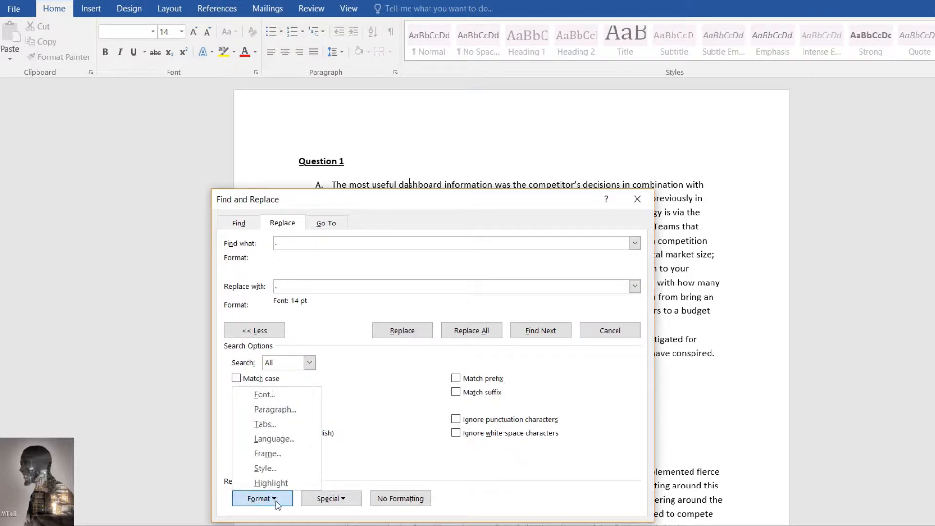
left_click(266, 395)
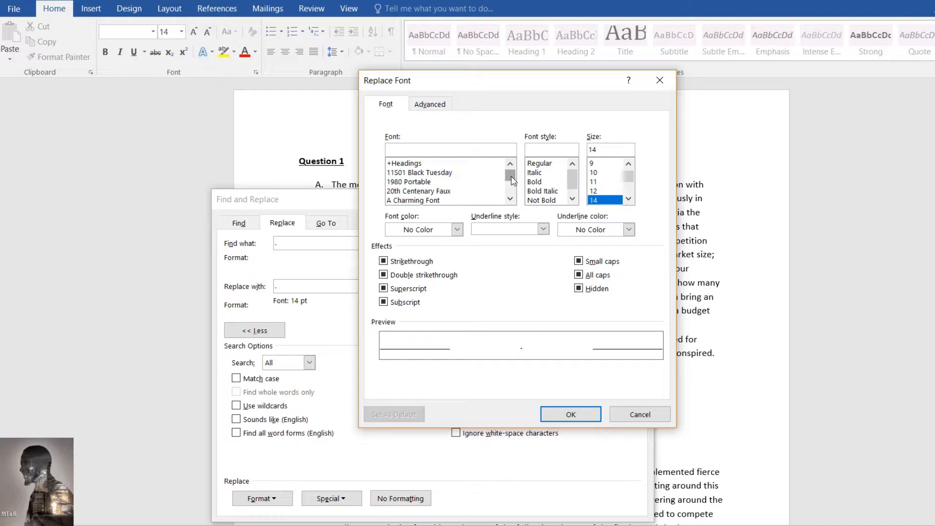
left_click_drag(511, 181, 513, 194)
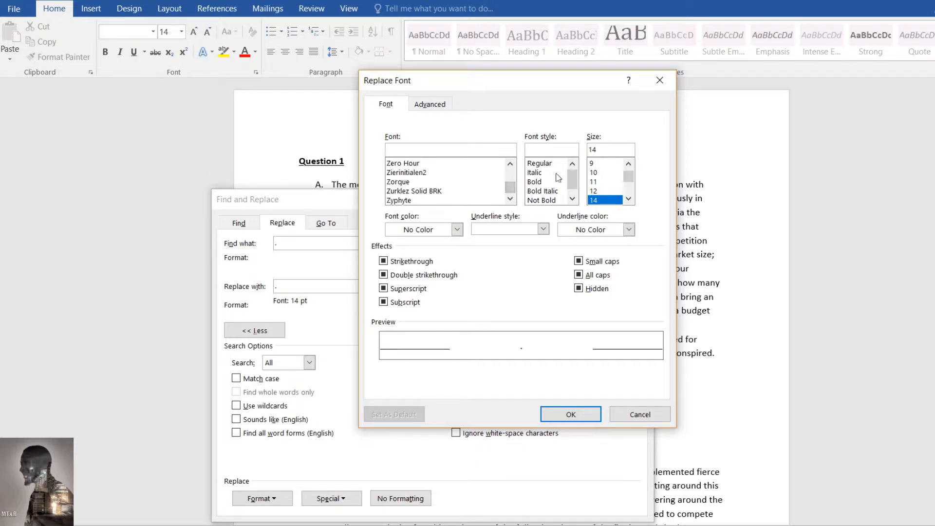
left_click_drag(574, 181, 574, 184)
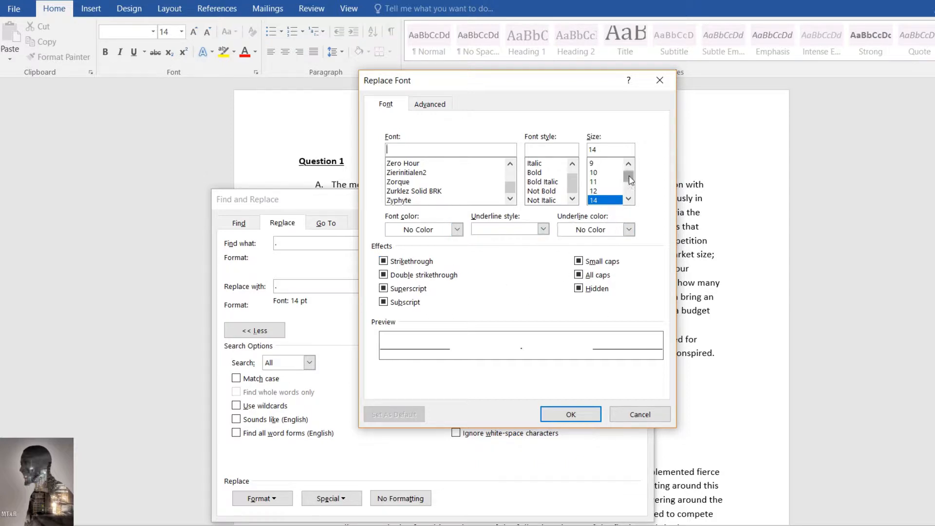
scroll(626, 183, "down", 1)
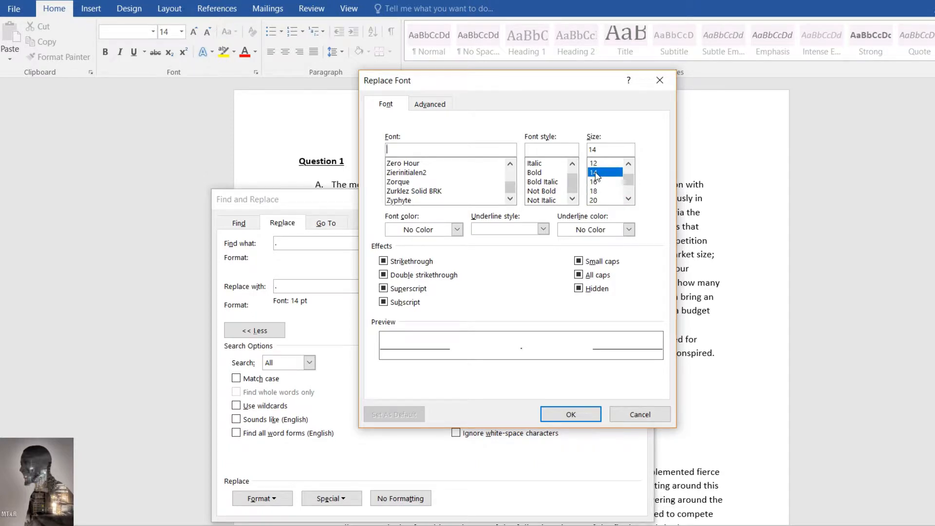
double_click(595, 173)
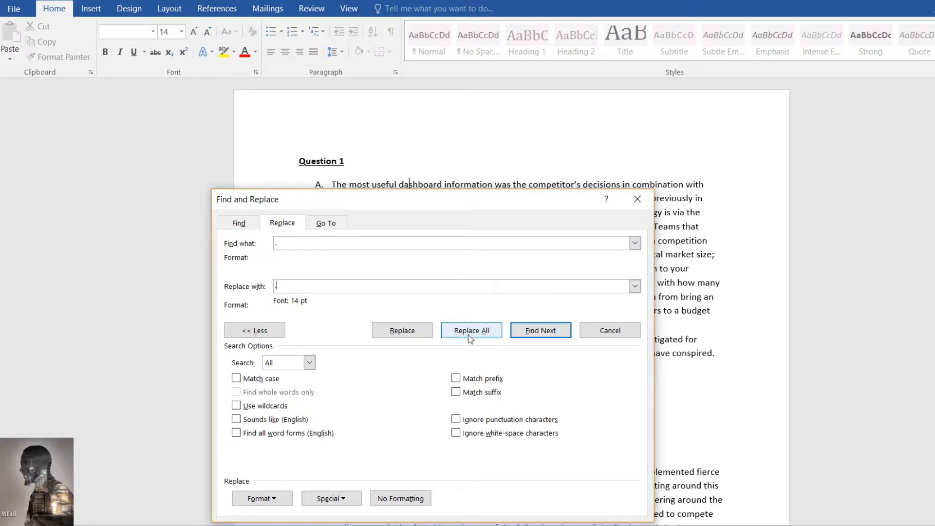
Replace all periods in the document with the 14 pt period and close Find and Replace
left_click(296, 240)
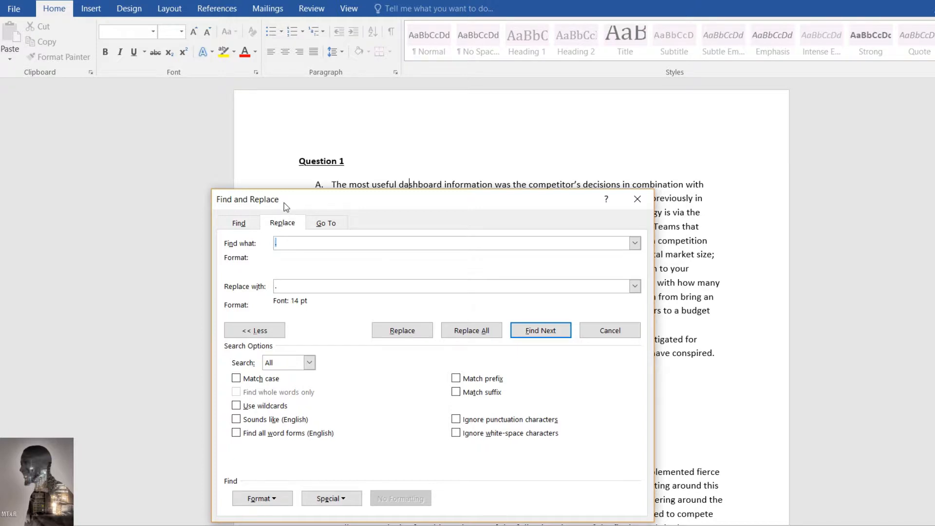
left_click(295, 287)
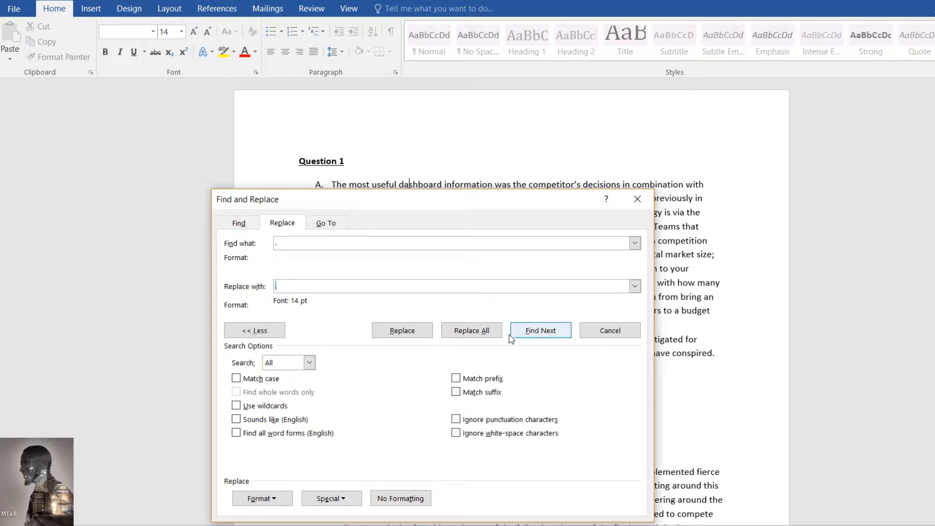
left_click(467, 335)
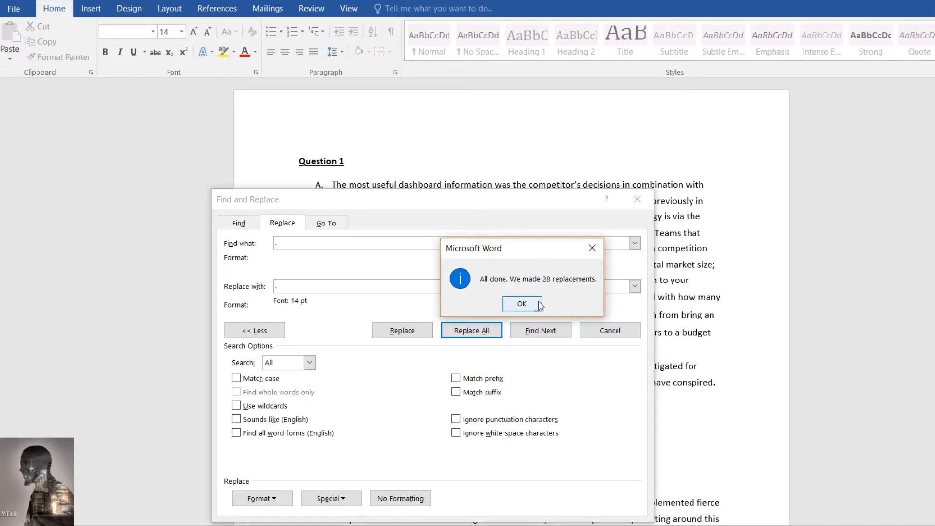
left_click(521, 304)
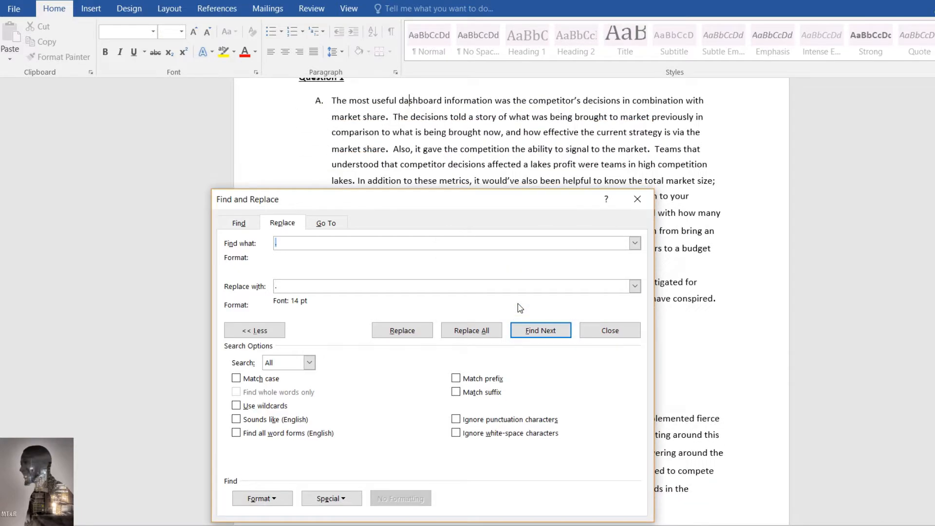
left_click(650, 199)
Review the enlarged periods and line spacing through the last page and back to the start of the document
scroll(603, 268, "down", 8)
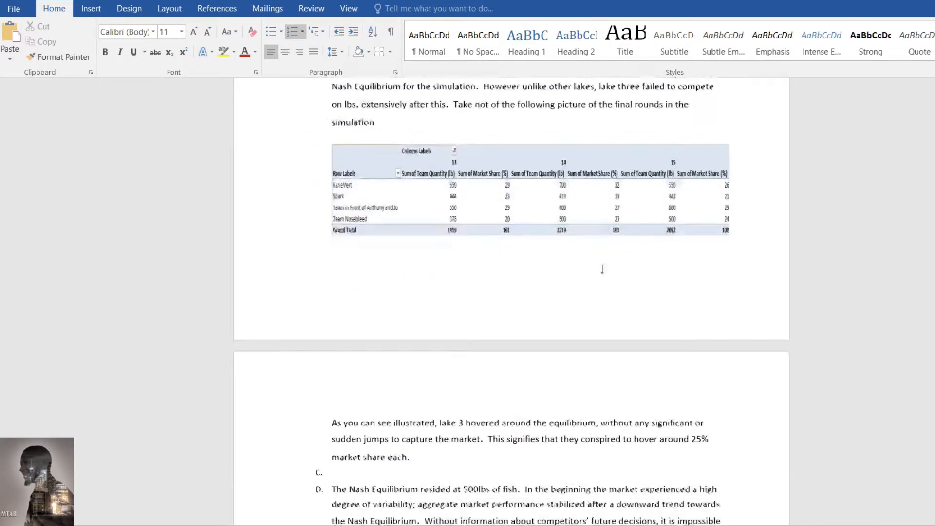
scroll(603, 269, "down", 9)
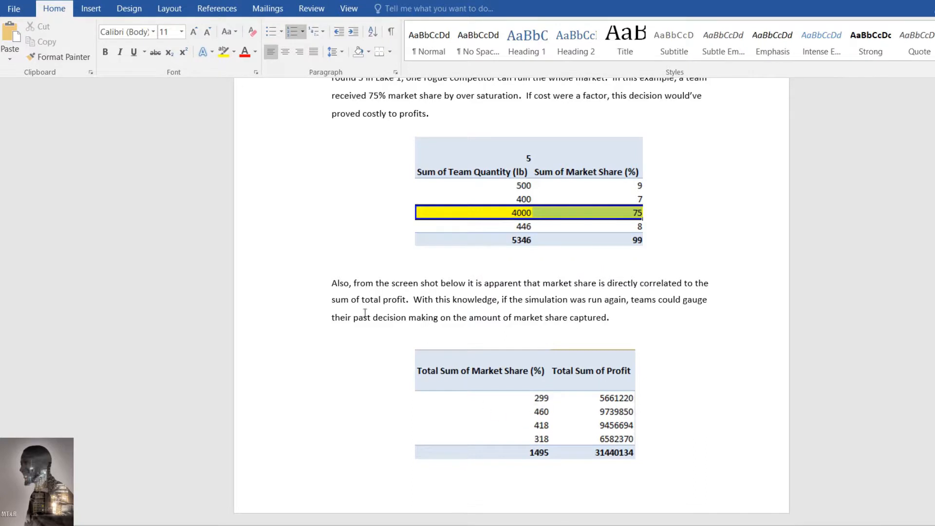
left_click_drag(335, 284, 668, 340)
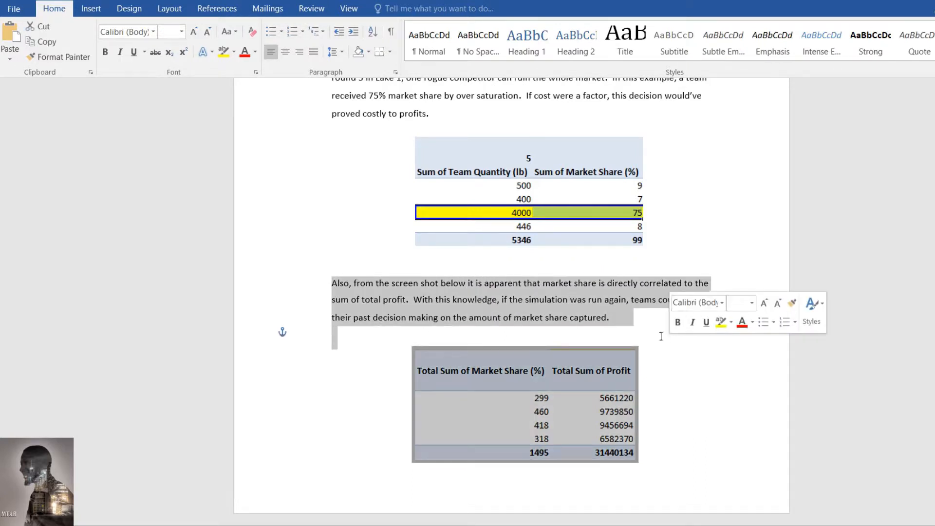
left_click(644, 325)
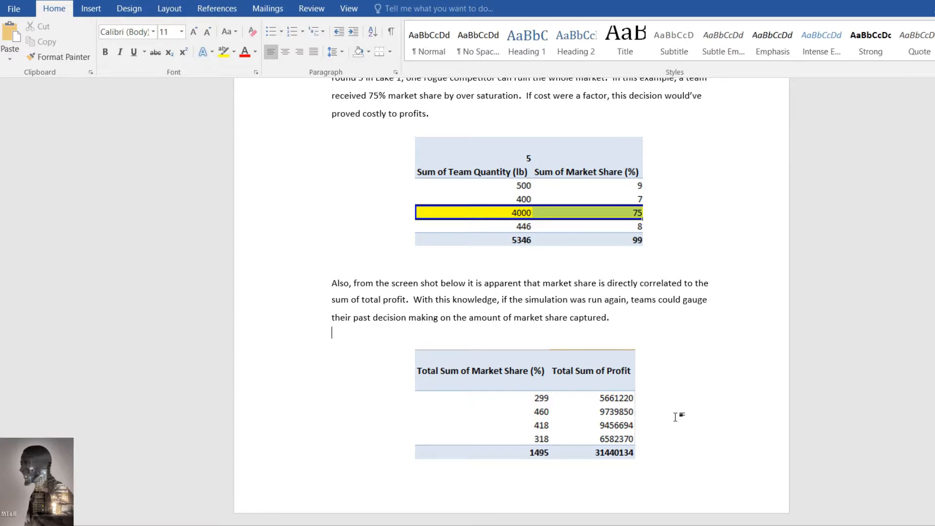
scroll(589, 310, "up", 15)
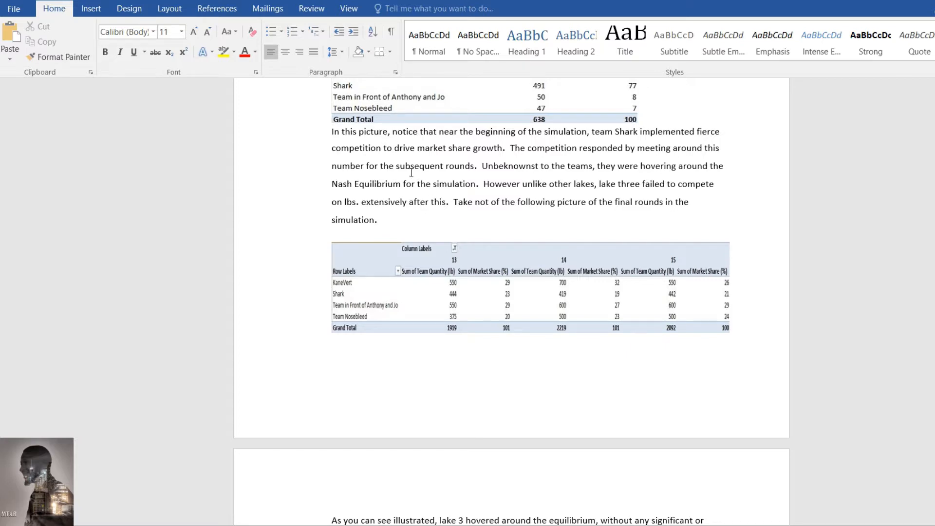
scroll(453, 207, "up", 8)
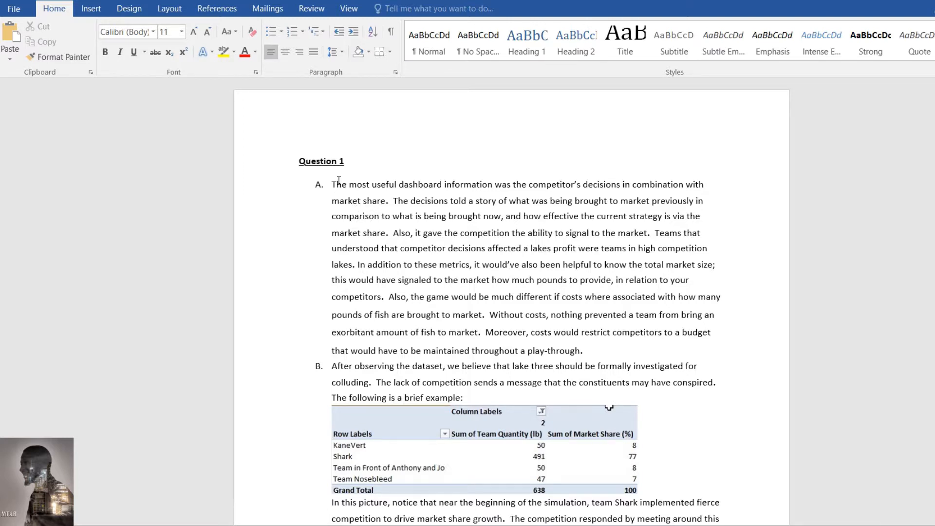
Compare the enlarged periods with the surrounding text in paragraph A and in paragraph G near its tables
left_click_drag(334, 185, 579, 201)
left_click(441, 219)
left_click_drag(364, 204, 394, 204)
left_click(453, 233)
left_click_drag(443, 315, 449, 334)
scroll(585, 359, "down", 20)
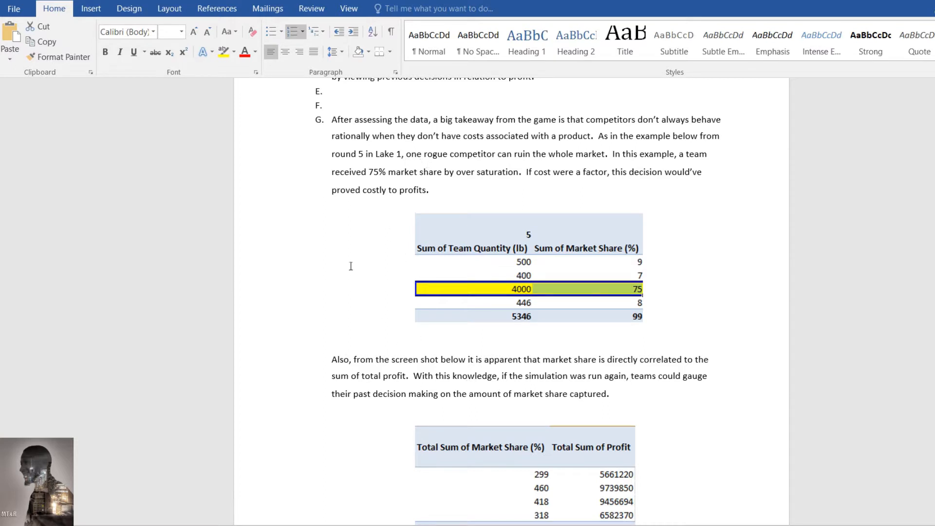
left_click_drag(397, 154, 424, 154)
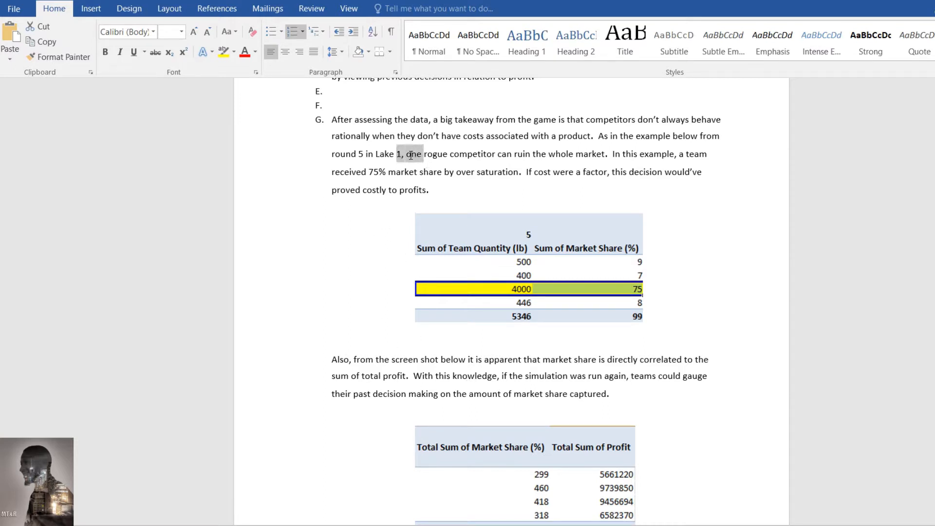
left_click(404, 194)
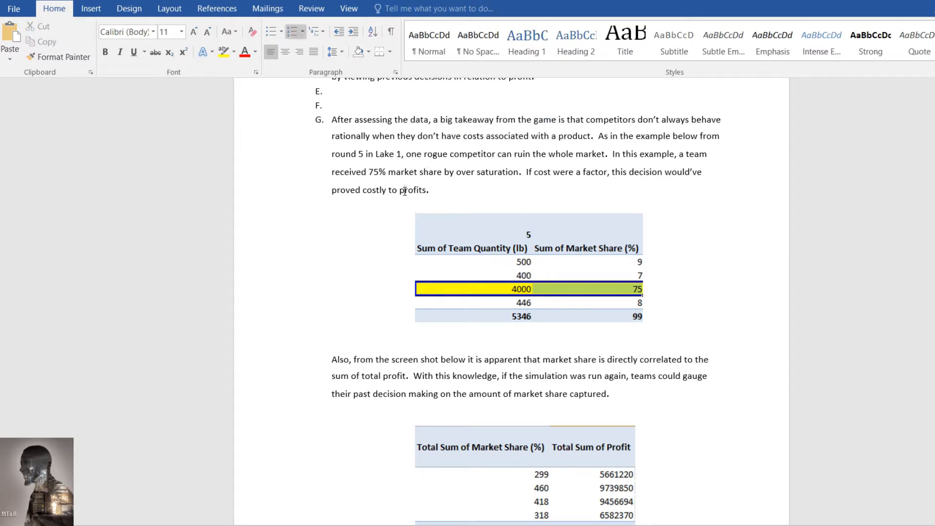
scroll(482, 297, "down", 1)
scroll(484, 307, "down", 2)
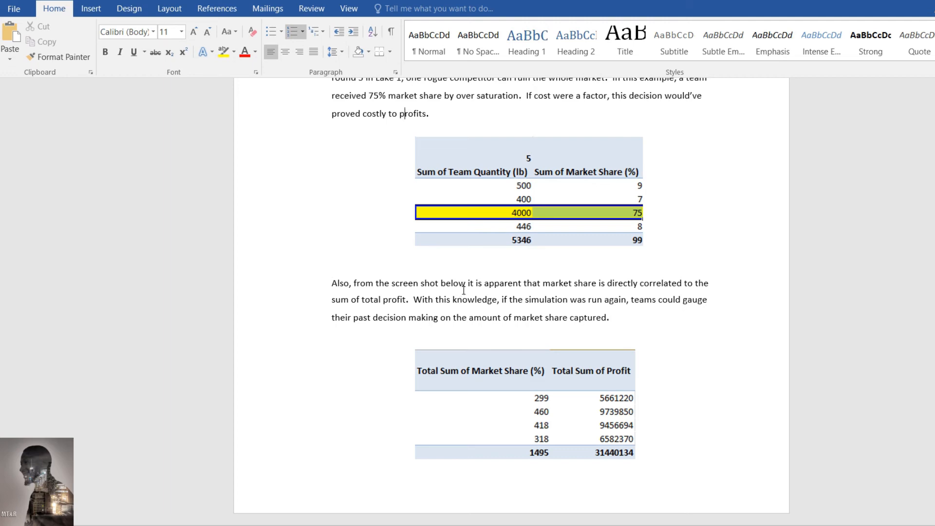
scroll(561, 343, "up", 1)
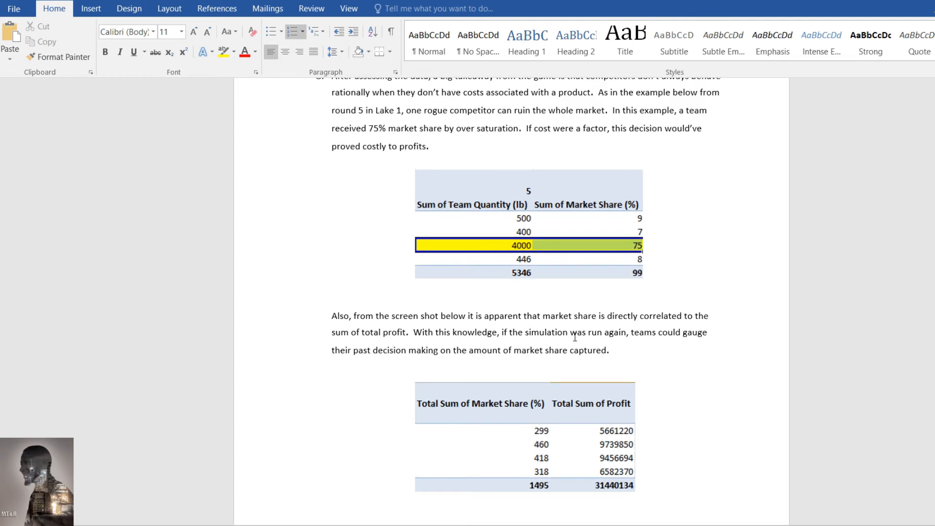